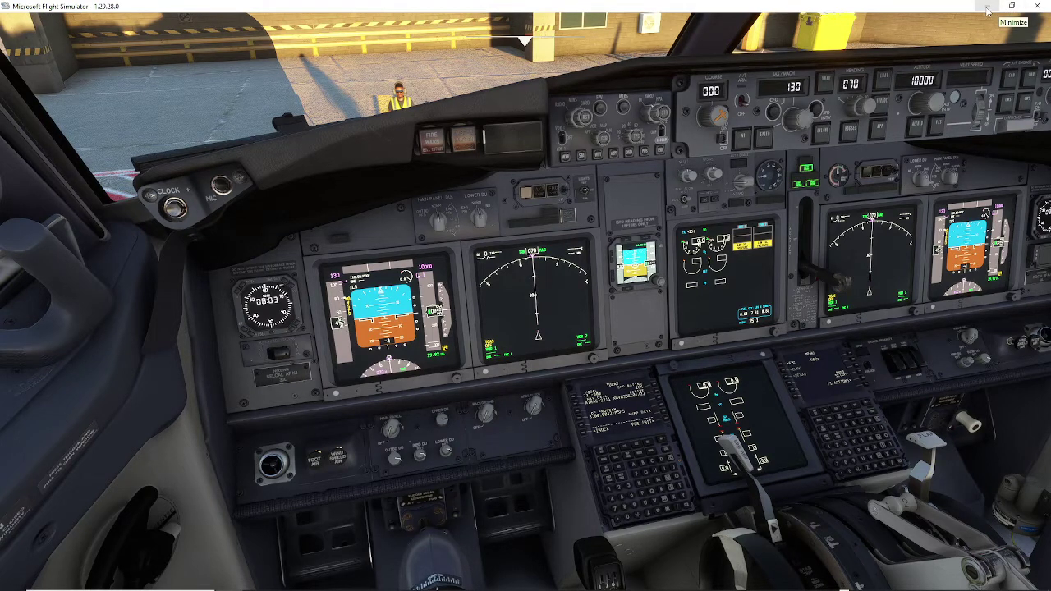
Bring up the Edge window with the Bing results for 'simbrief downloader' and centre it over the simulator.
mouse_move(858, 579)
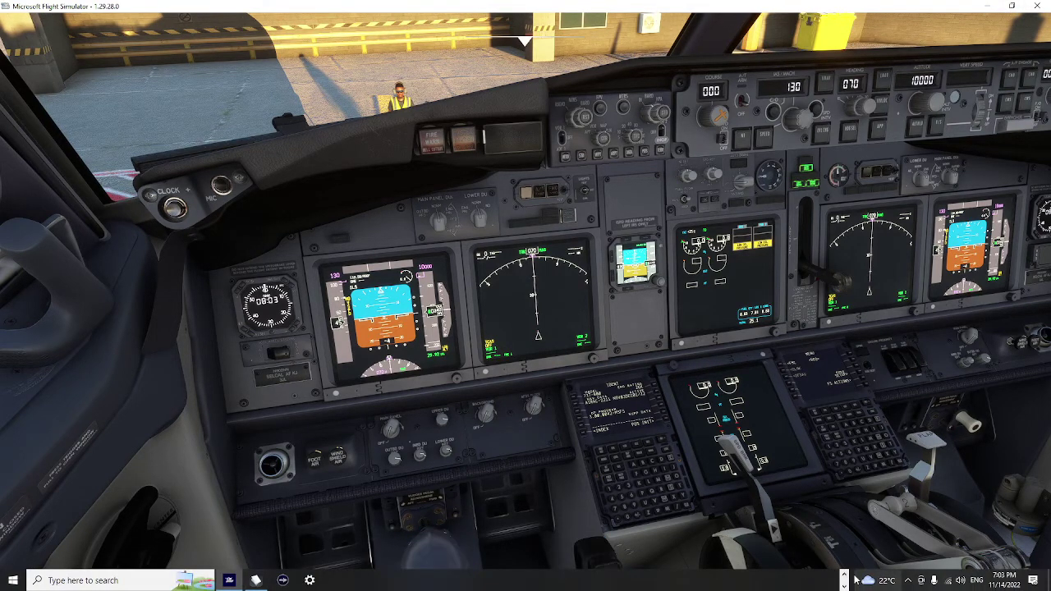
left_click(247, 581)
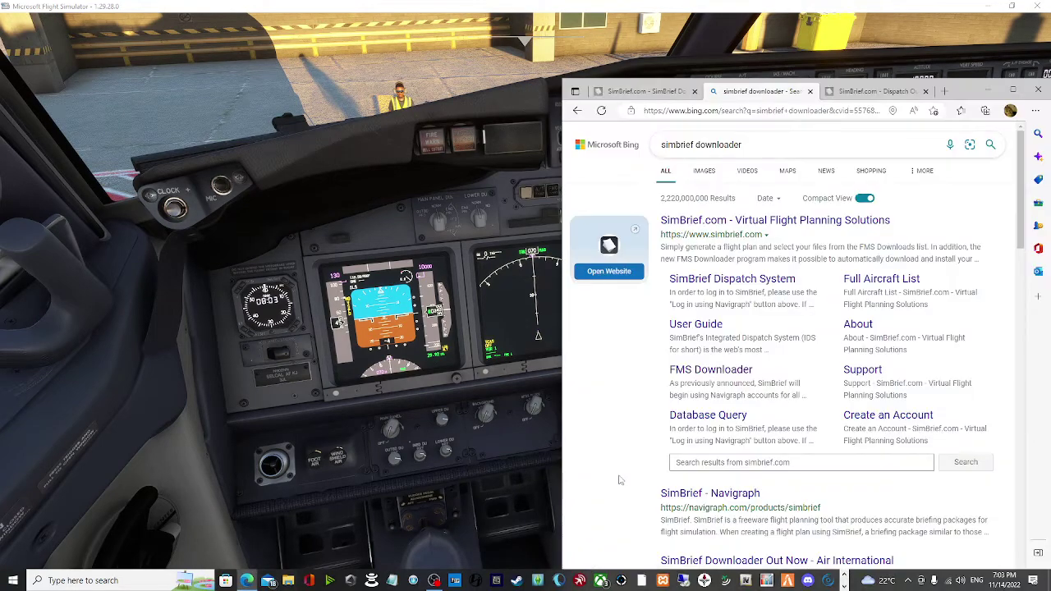
left_click_drag(966, 91, 752, 34)
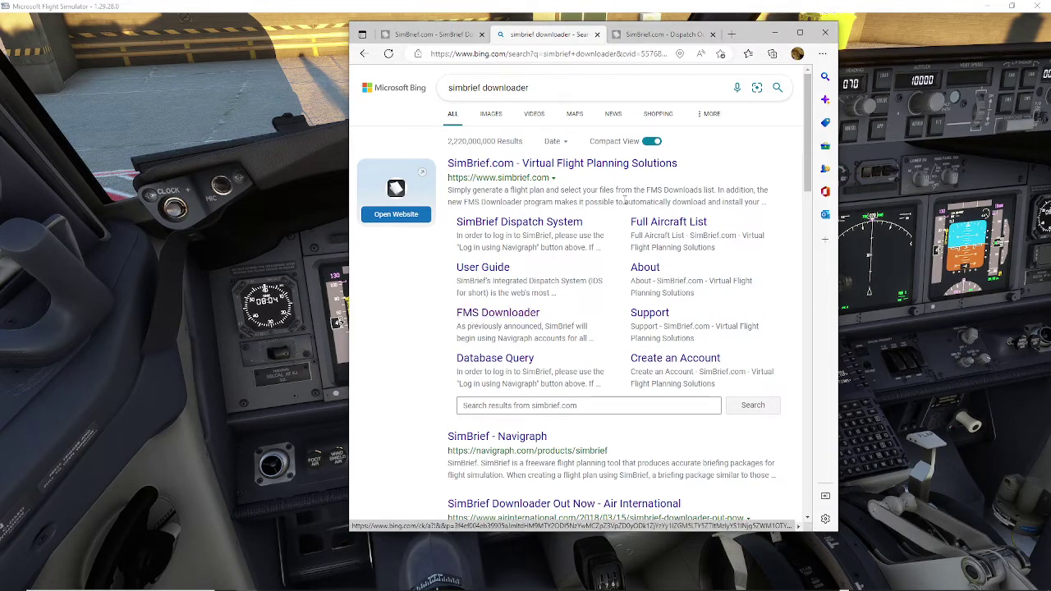
View the SimBrief Downloader page with its version 1.6.4 Windows and macOS installers, then go to the dispatch briefing tab.
left_click(456, 36)
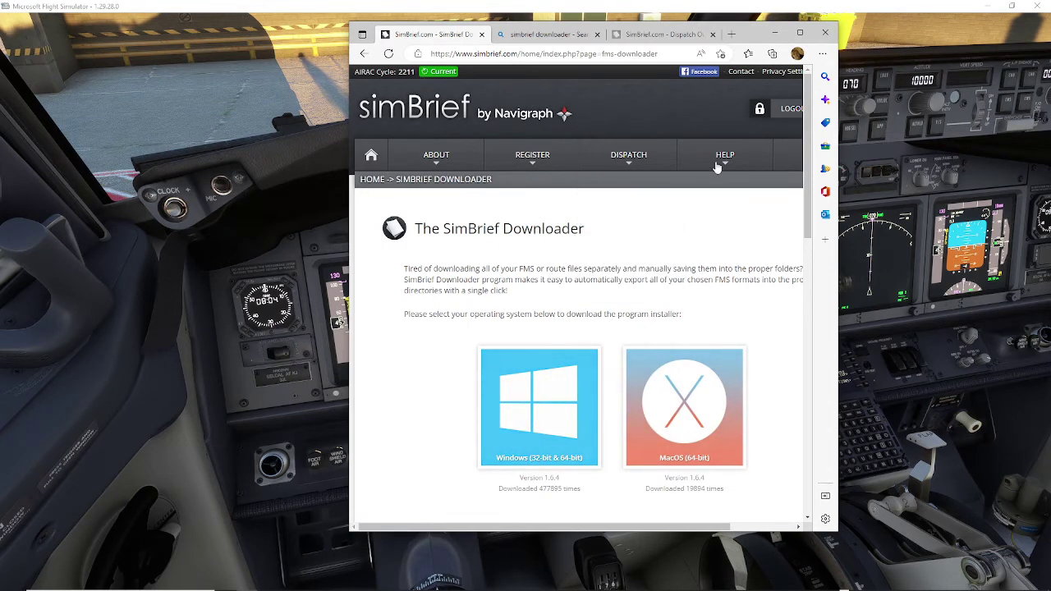
mouse_move(450, 155)
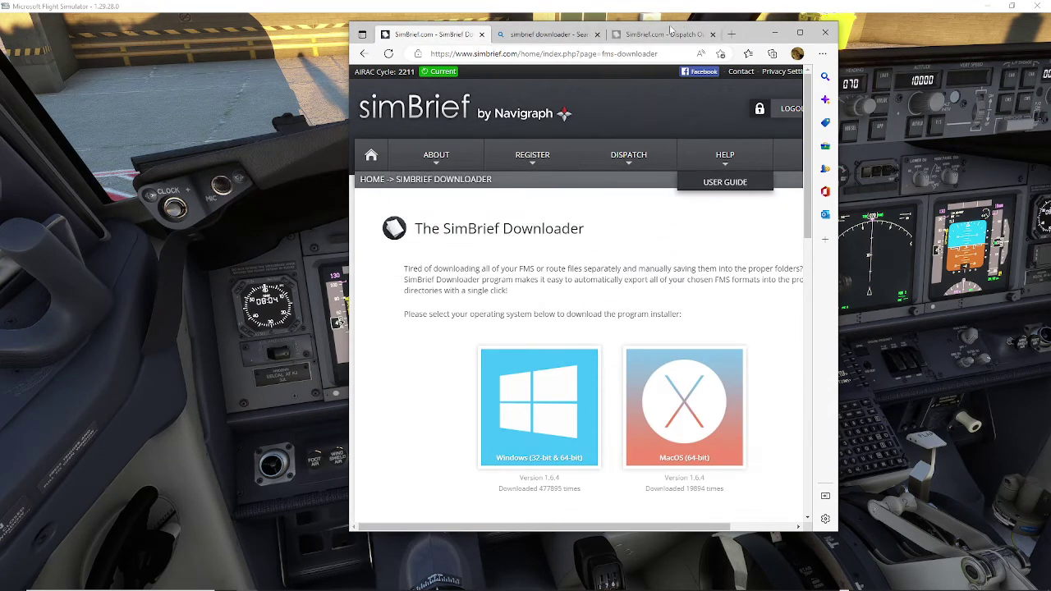
left_click(661, 35)
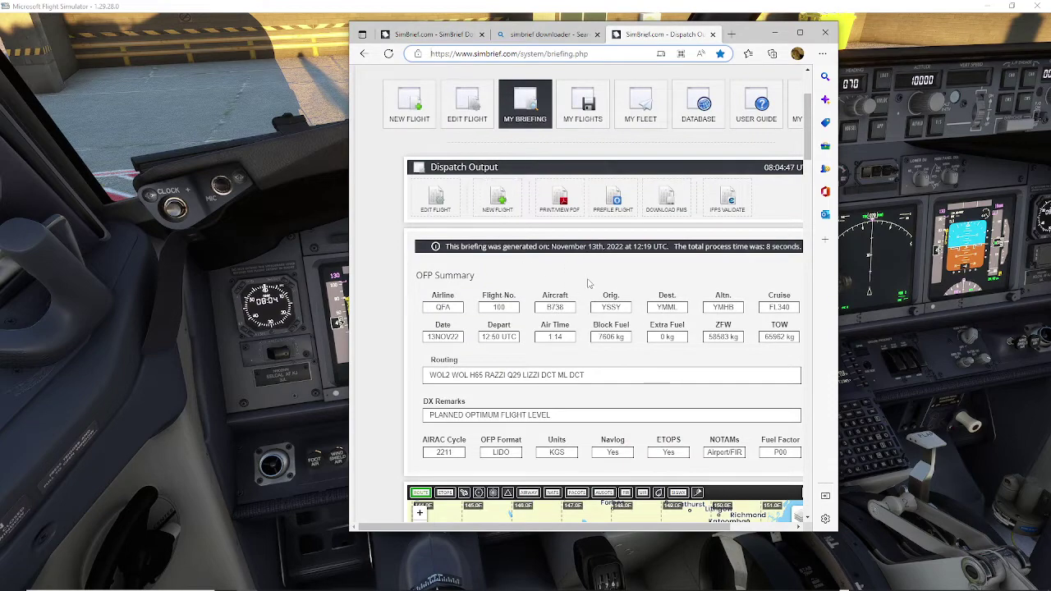
scroll(588, 284, "up", 2)
mouse_move(624, 164)
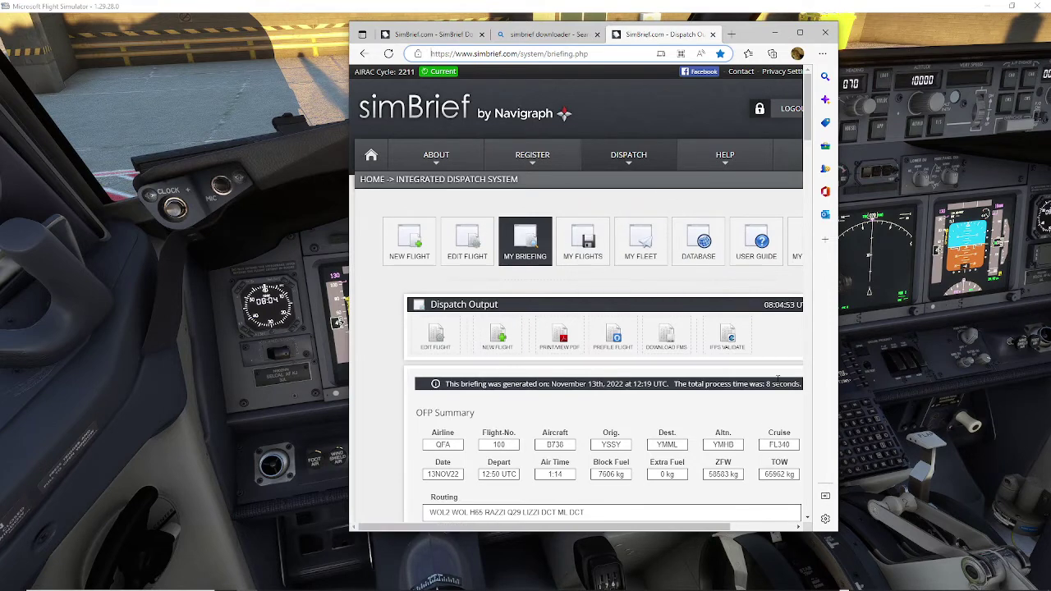
scroll(535, 382, "down", 2)
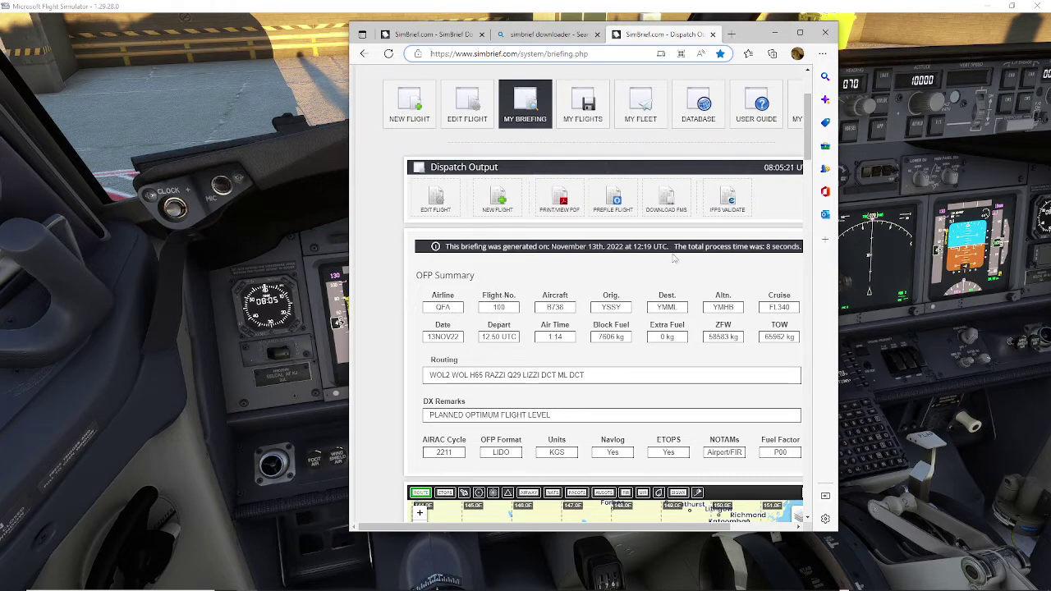
scroll(646, 331, "down", 2)
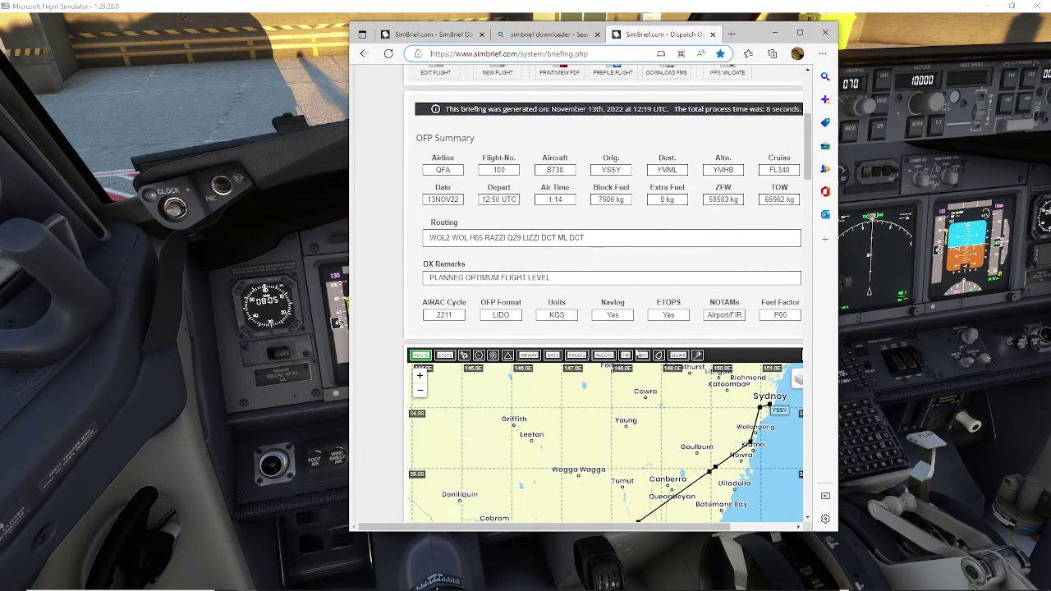
scroll(646, 331, "up", 3)
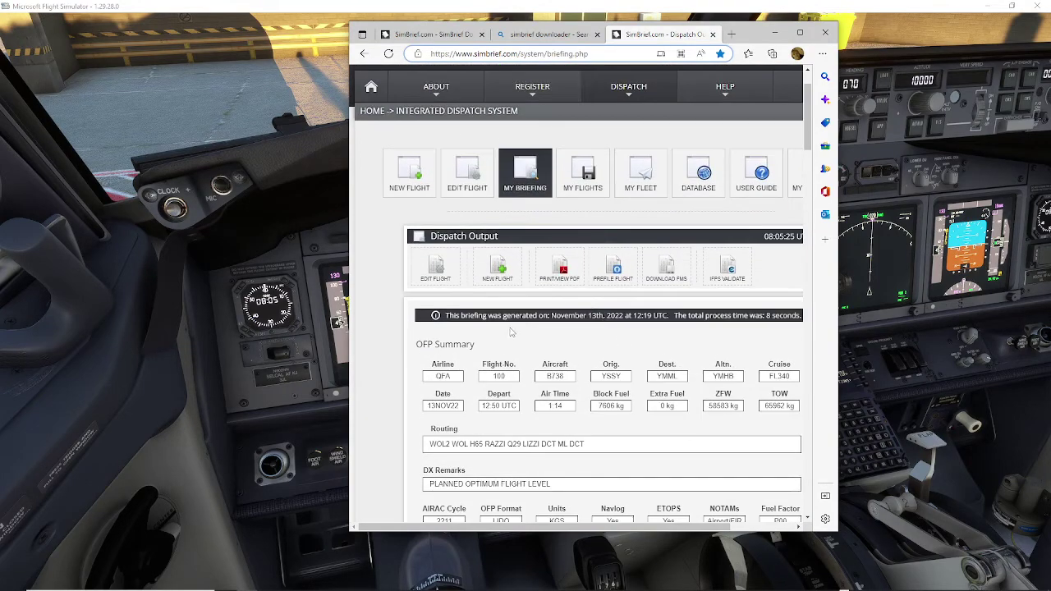
scroll(509, 330, "down", 8)
scroll(391, 294, "down", 15)
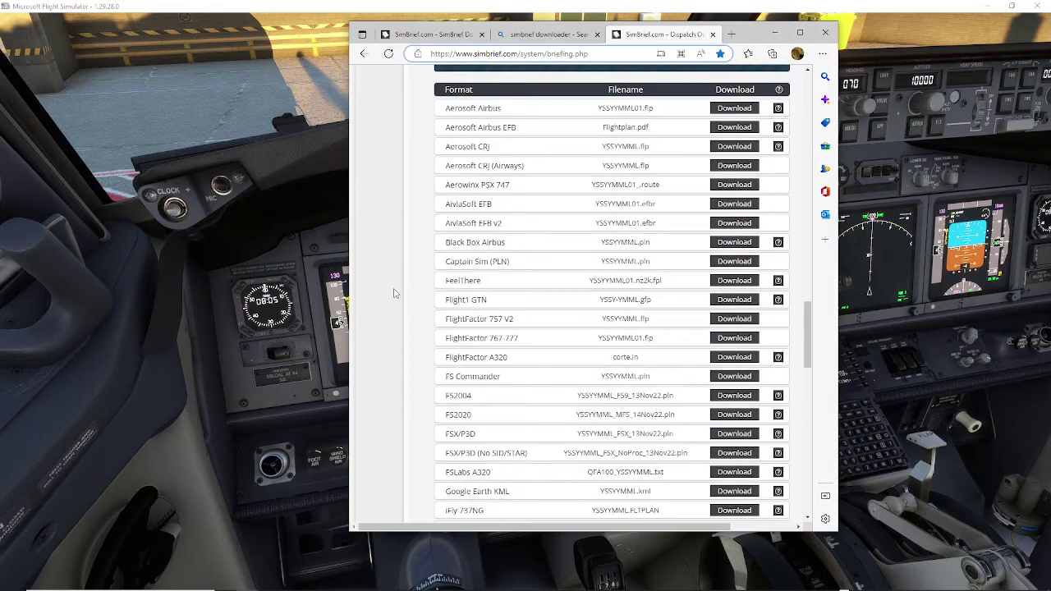
scroll(401, 280, "down", 4)
scroll(401, 279, "down", 3)
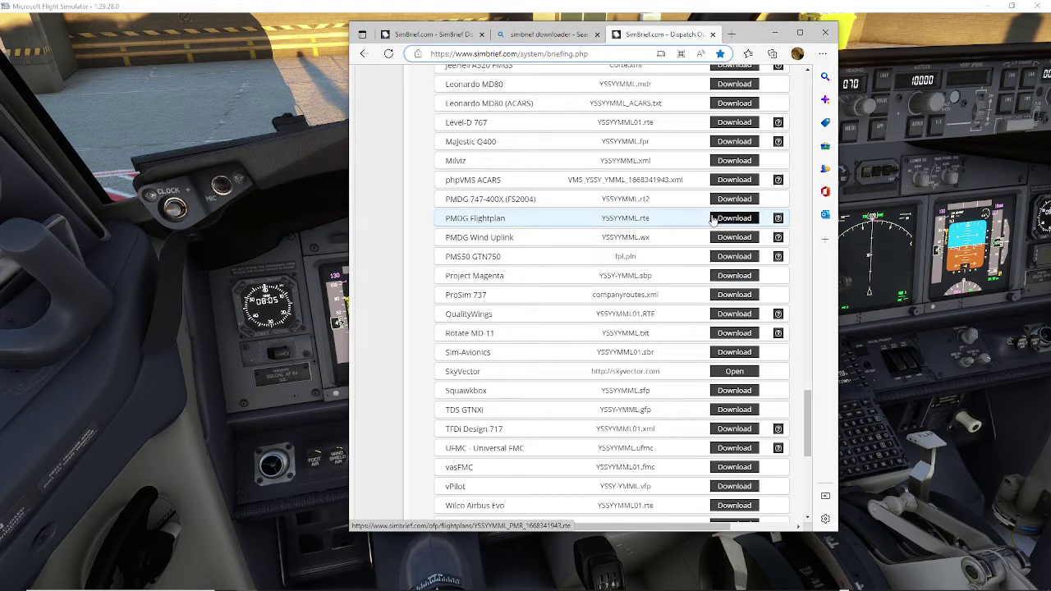
scroll(399, 242, "up", 3)
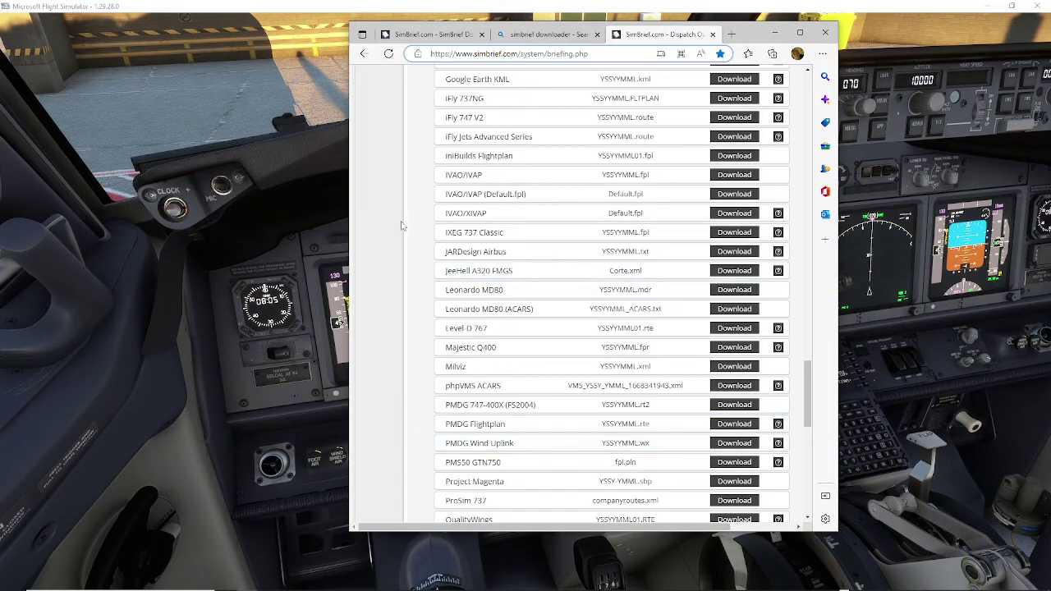
scroll(387, 205, "up", 5)
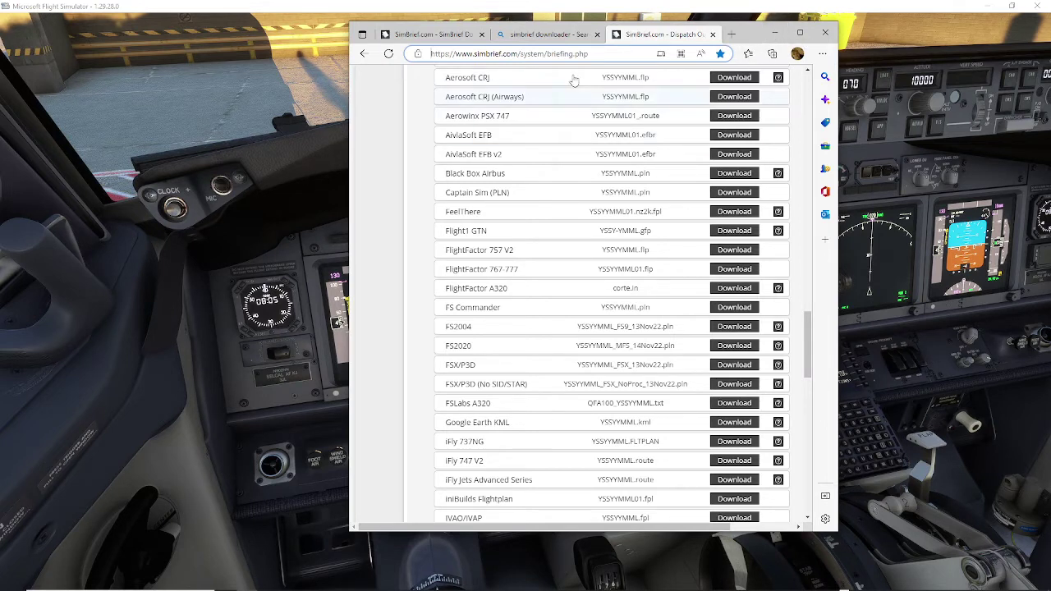
scroll(419, 192, "up", 20)
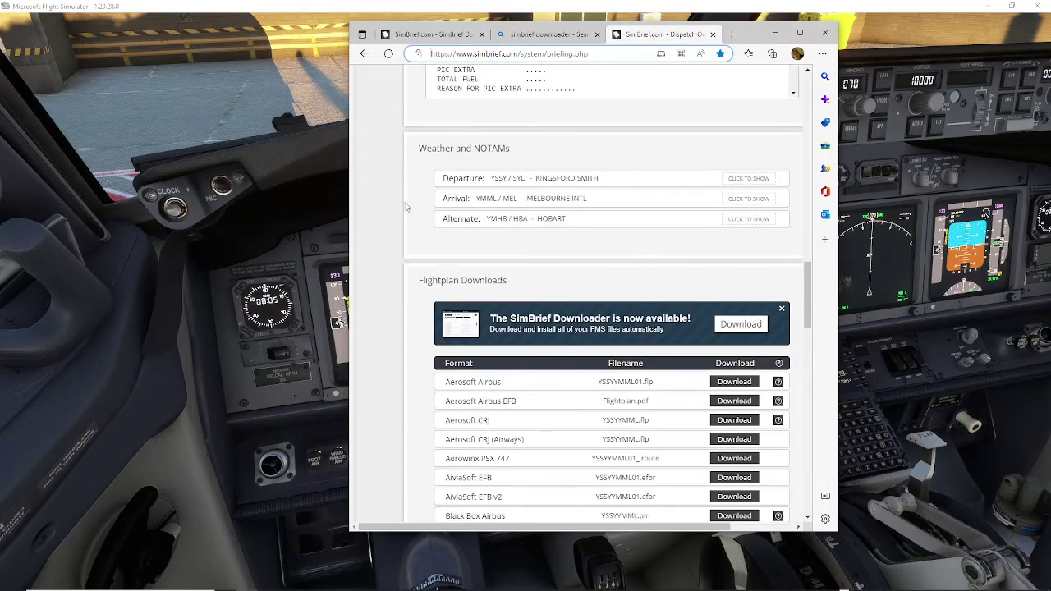
scroll(415, 249, "up", 10)
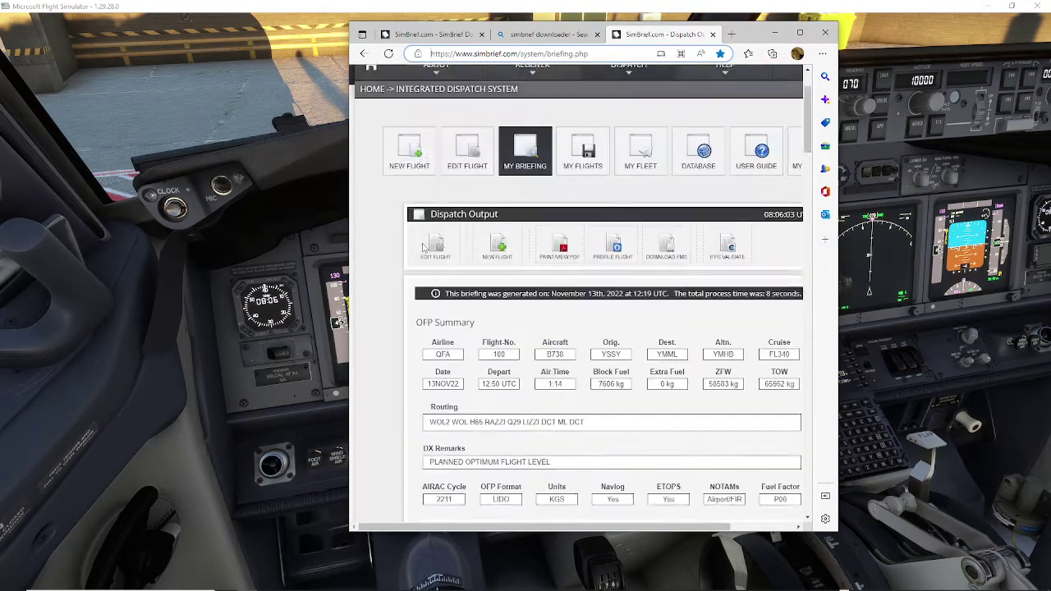
Minimise Edge and open SimBrief Downloader on the QFA100 YSSY–YMML plan, scrolling to the PMDG Flightplan format.
left_click(775, 35)
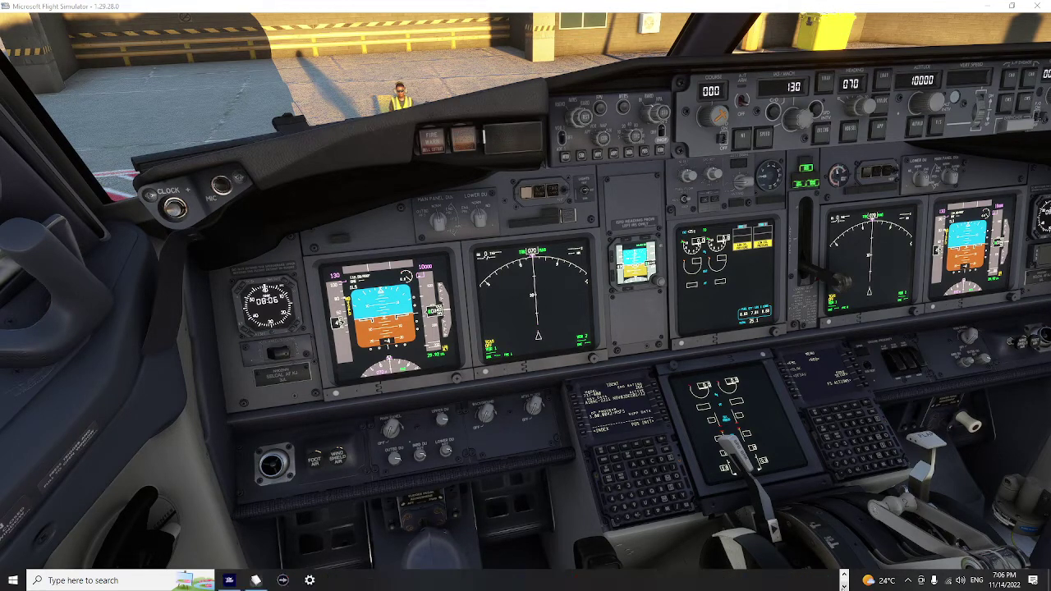
left_click(260, 581)
scroll(501, 406, "up", 5)
scroll(491, 393, "up", 5)
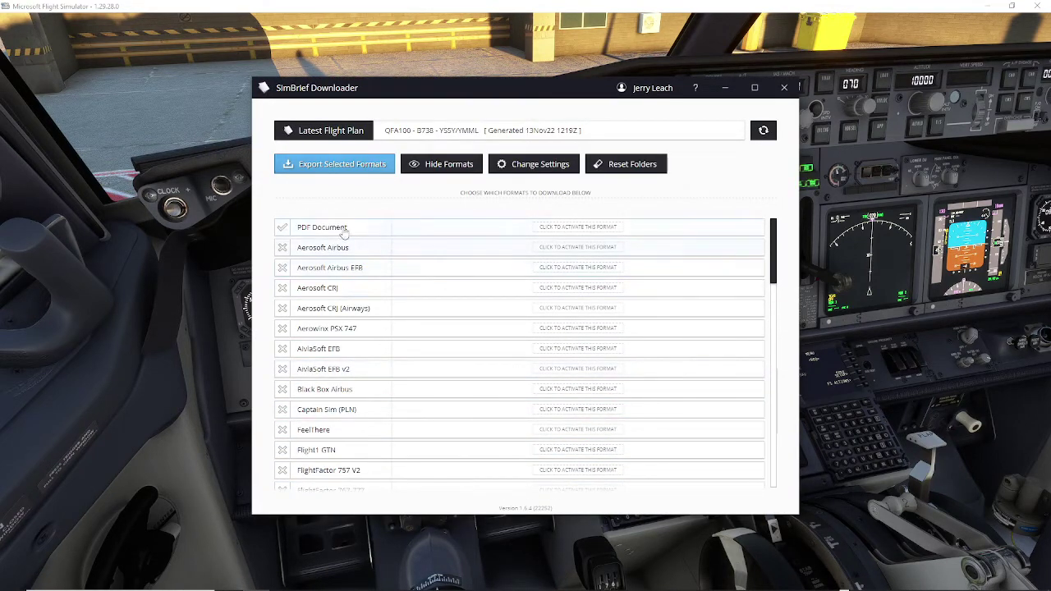
scroll(361, 254, "down", 5)
scroll(366, 277, "down", 10)
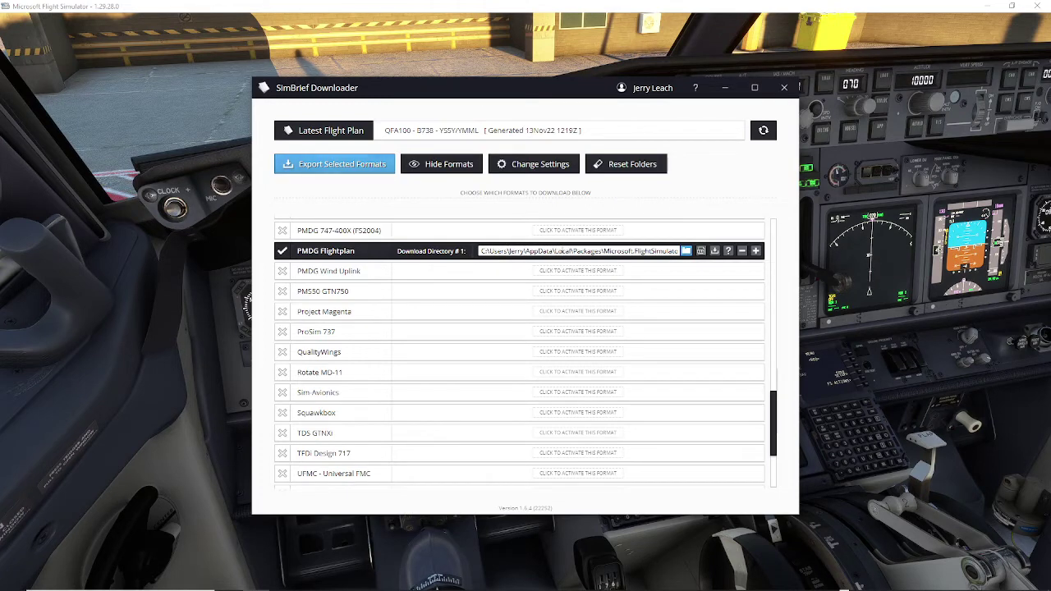
triple_click(621, 251)
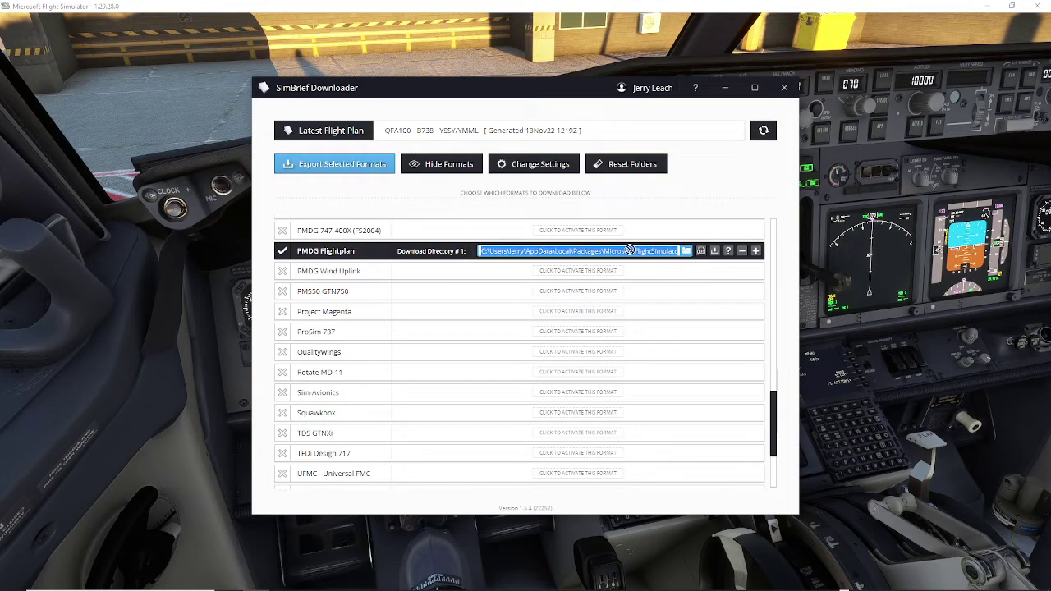
left_click(651, 251)
left_click_drag(678, 251, 624, 251)
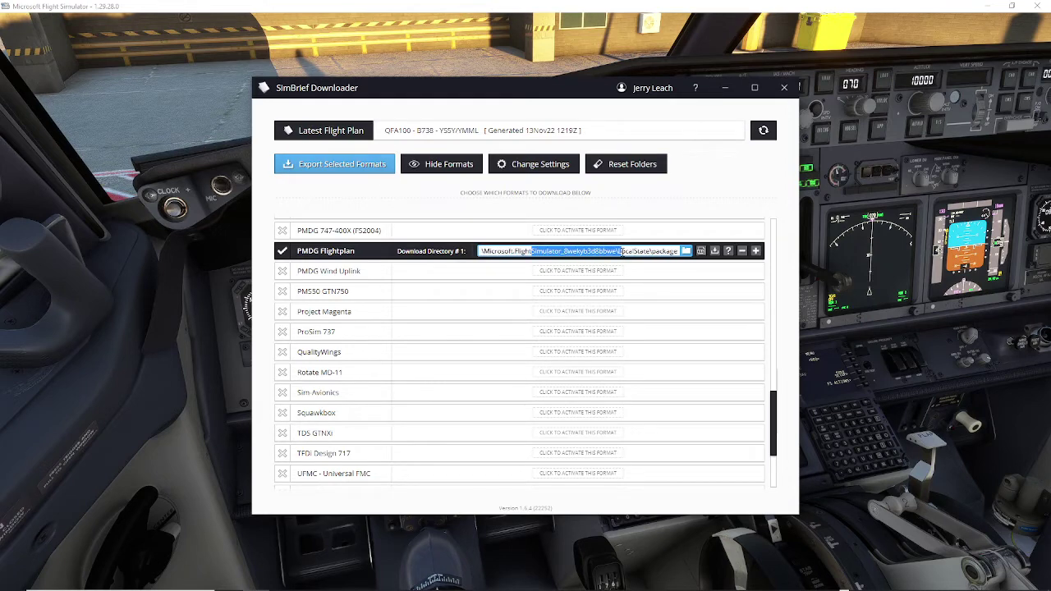
left_click(639, 251)
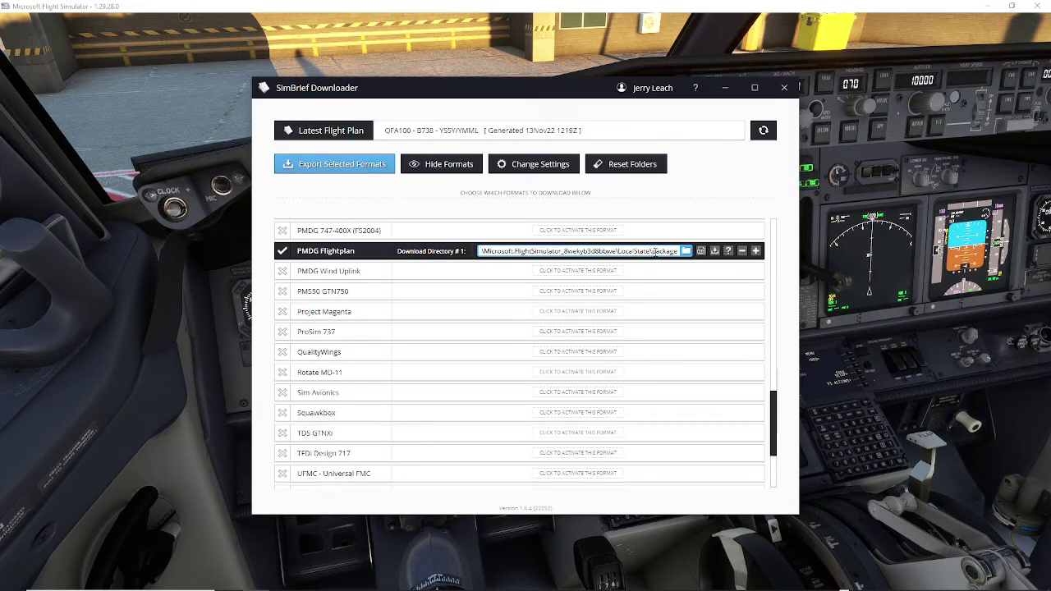
left_click_drag(667, 251, 640, 251)
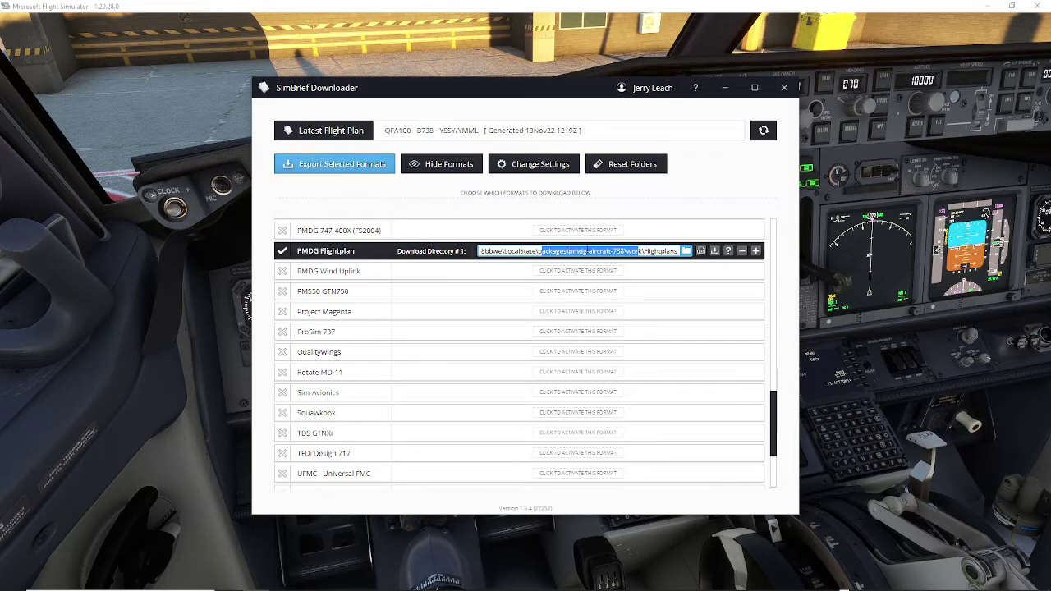
left_click(590, 252)
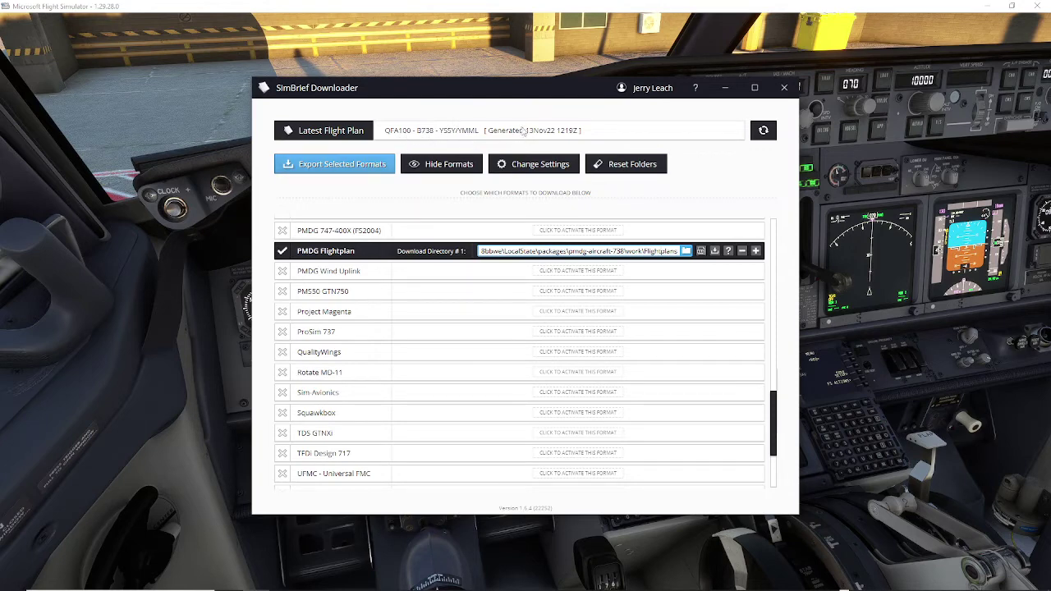
left_click(700, 250)
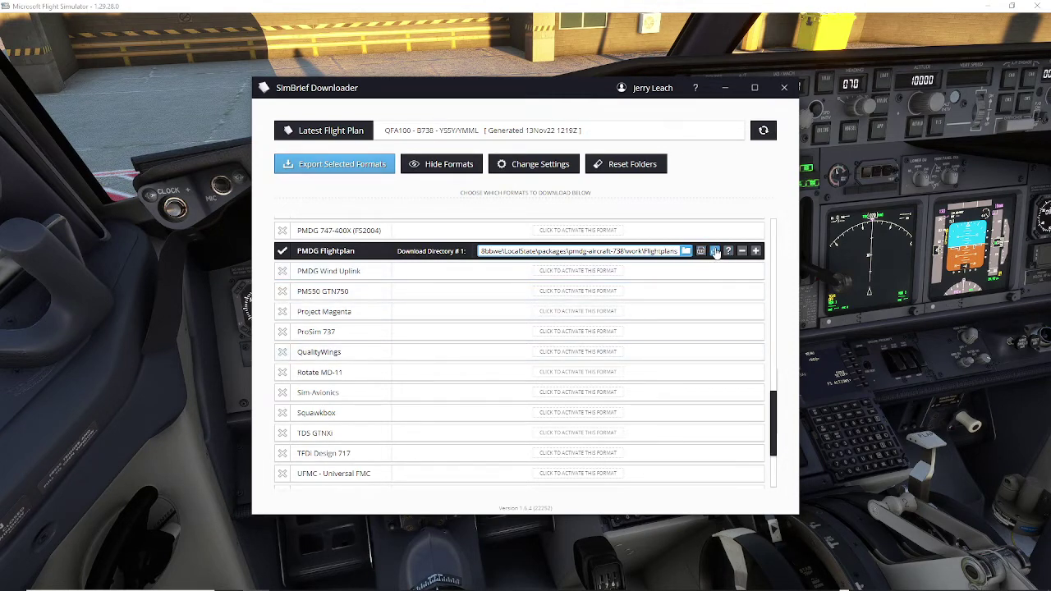
Export only YSSYYMML.rte to the PMDG 737 folder, overwriting the old copy, then minimise the downloader.
left_click(714, 251)
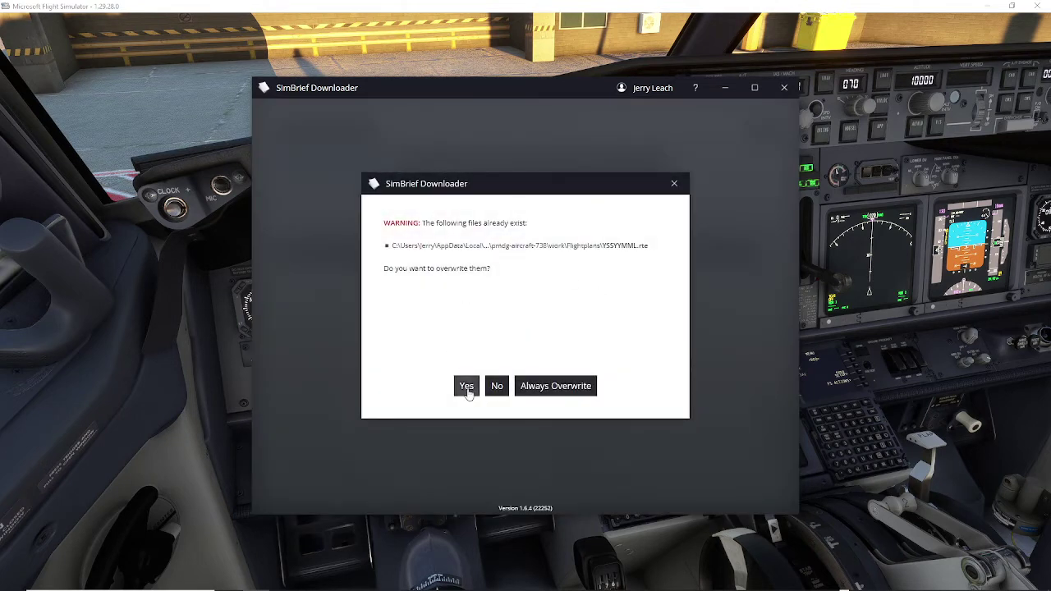
left_click(467, 388)
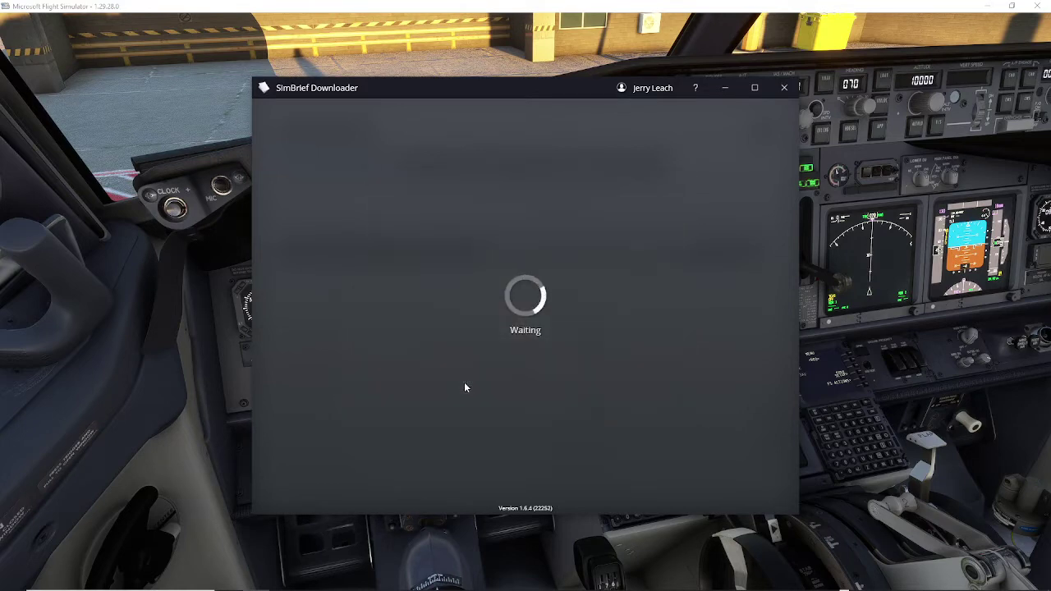
left_click(526, 387)
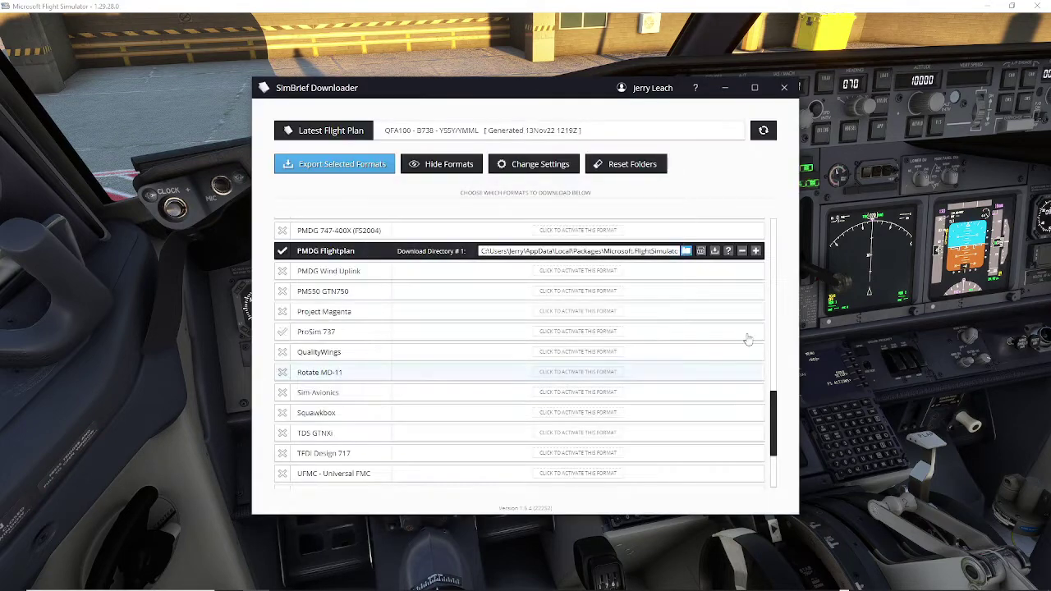
left_click(726, 89)
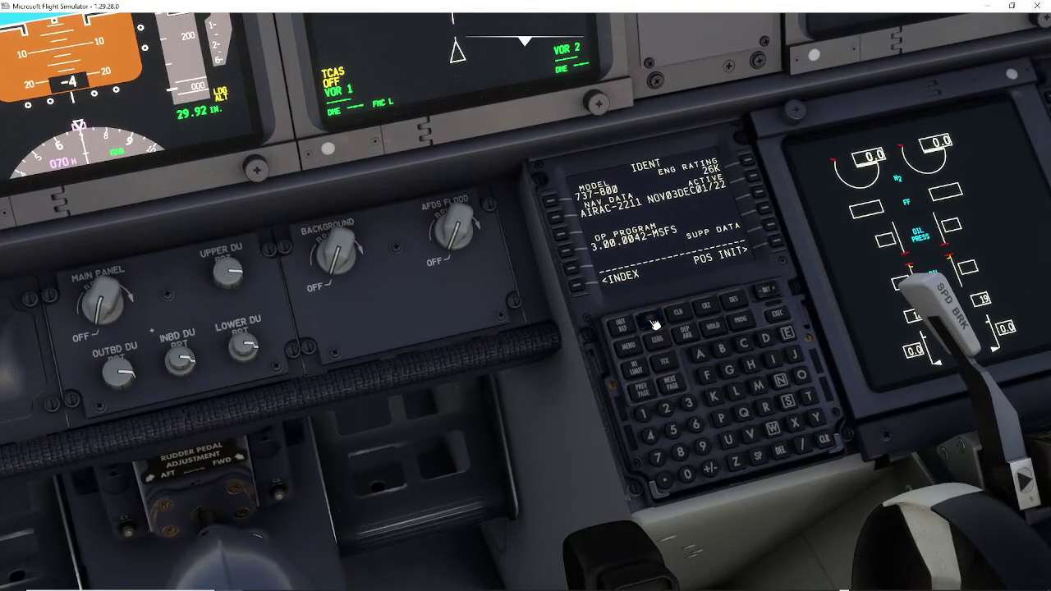
Open the FMC RTE page and key YSSYYMML into the scratchpad.
left_click(654, 324)
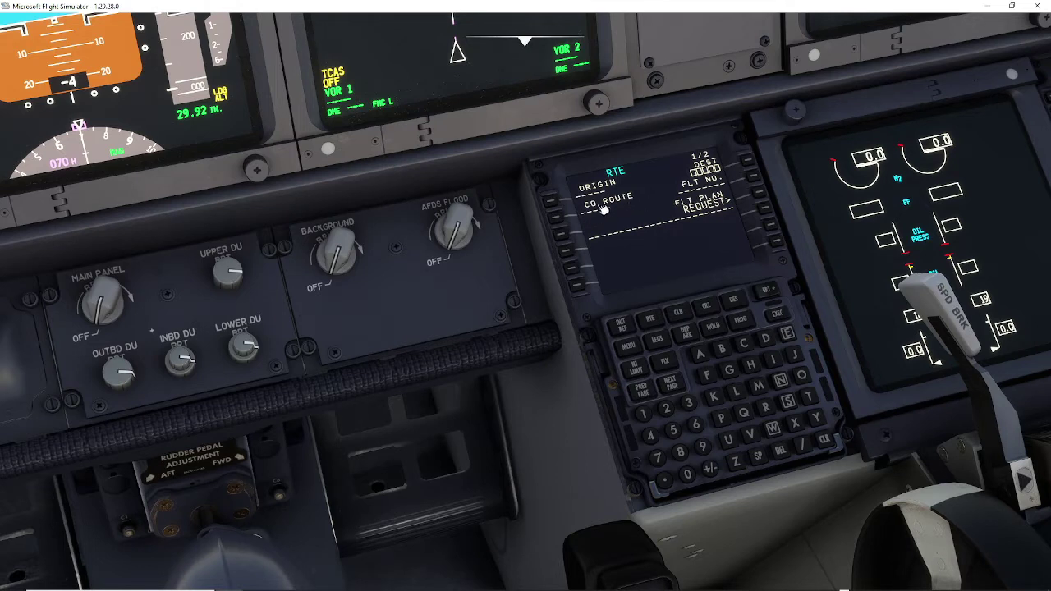
left_click(816, 419)
double_click(788, 402)
left_click(816, 417)
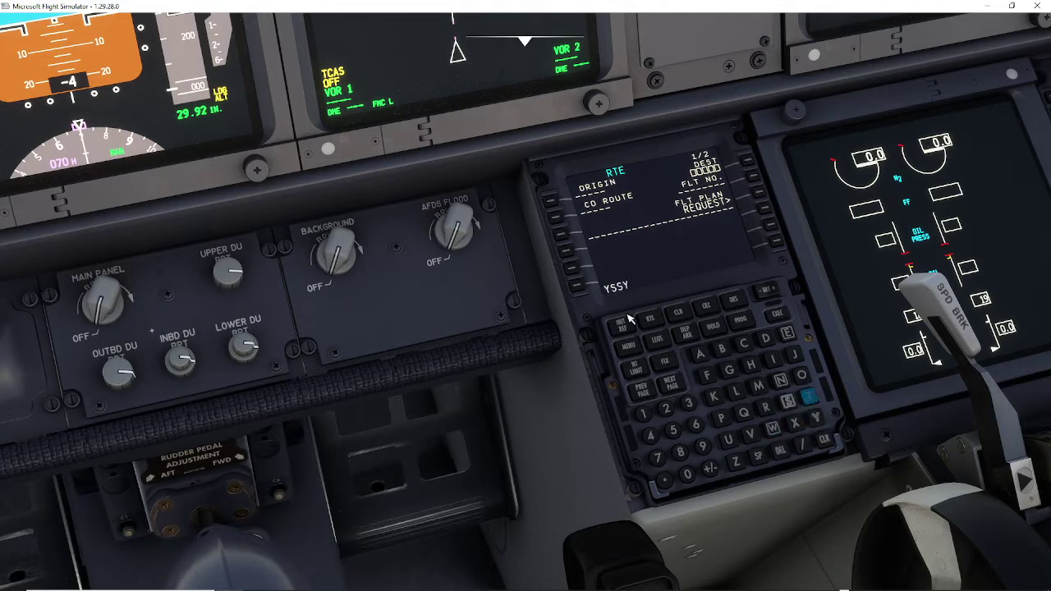
left_click(816, 418)
double_click(761, 386)
left_click(736, 392)
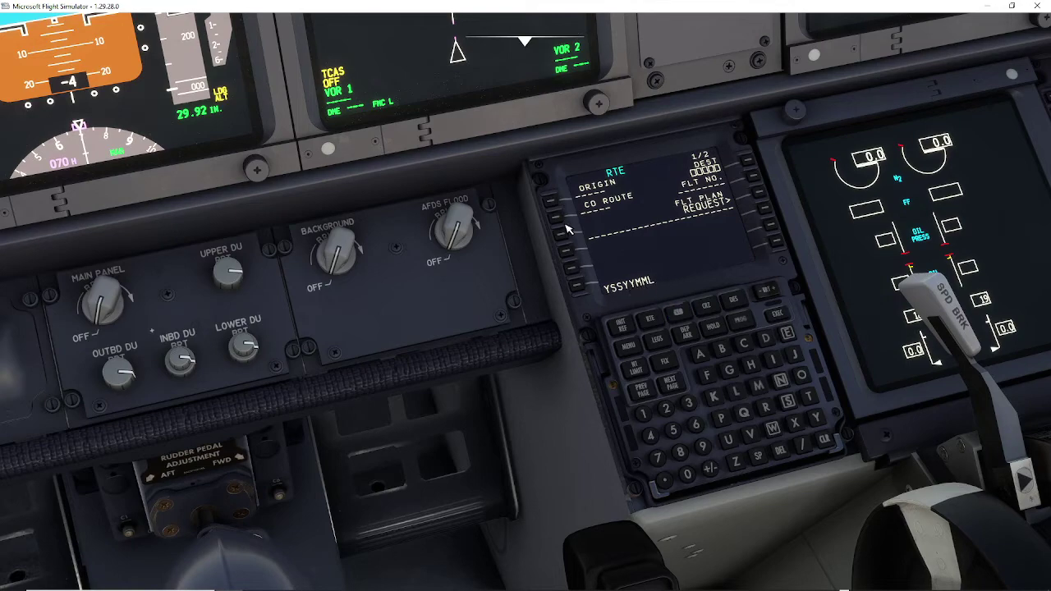